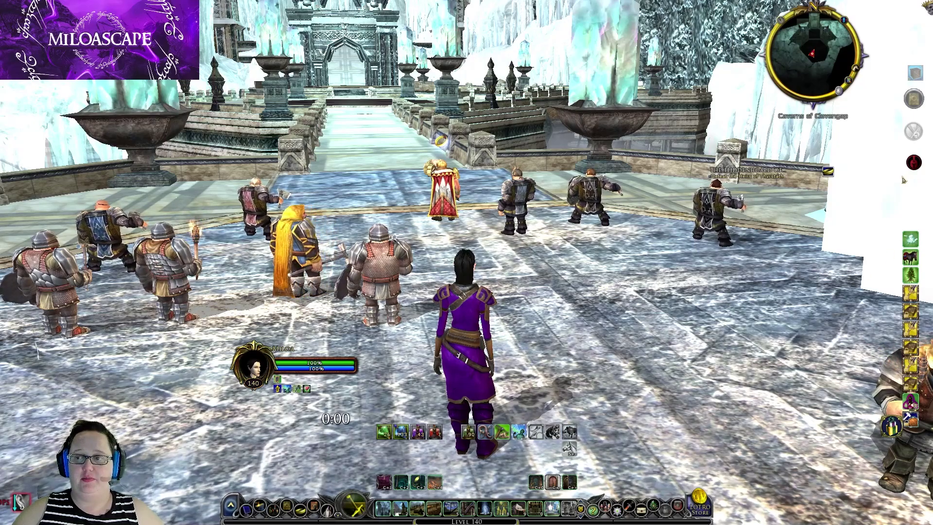
Bring up the Prime plugin's context menu from its icon.
right_click(914, 162)
Open Prime's Options, shift the window lower, and show the Note Windows page.
click(890, 194)
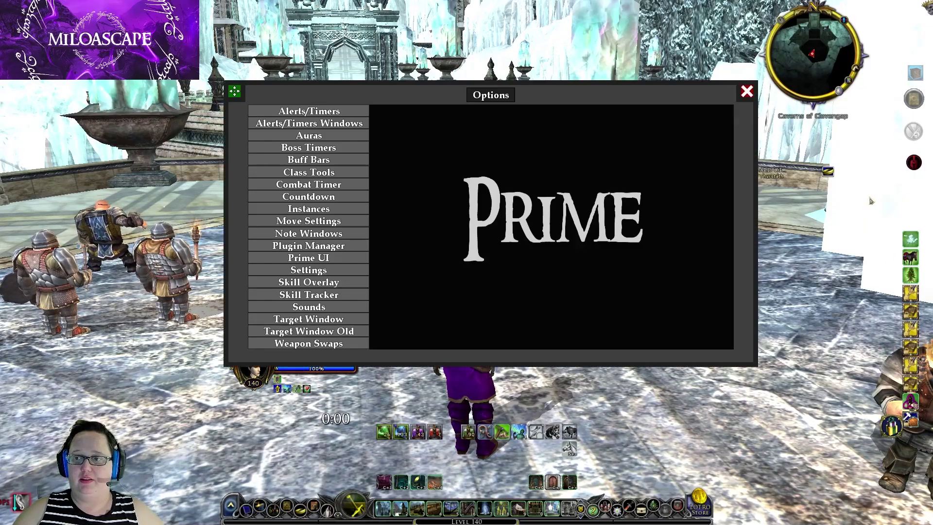
drag(338, 93, 319, 120)
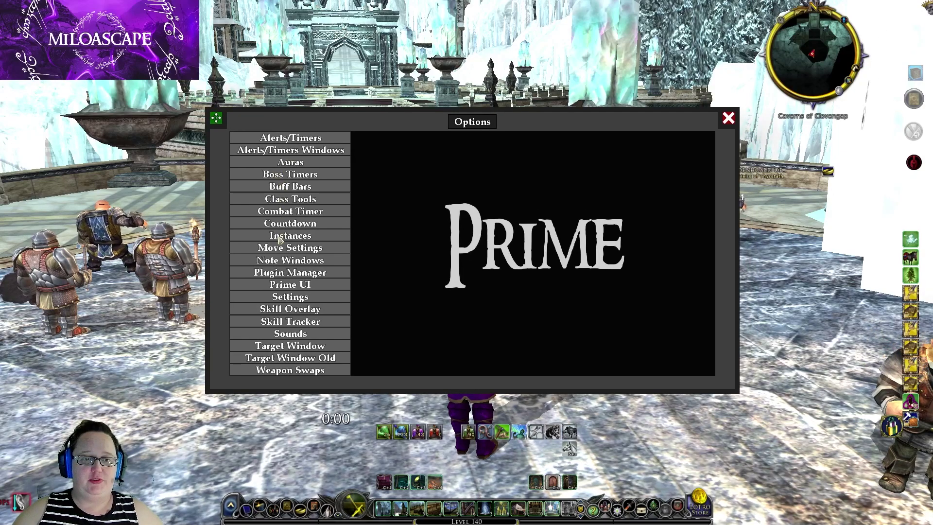
click(276, 266)
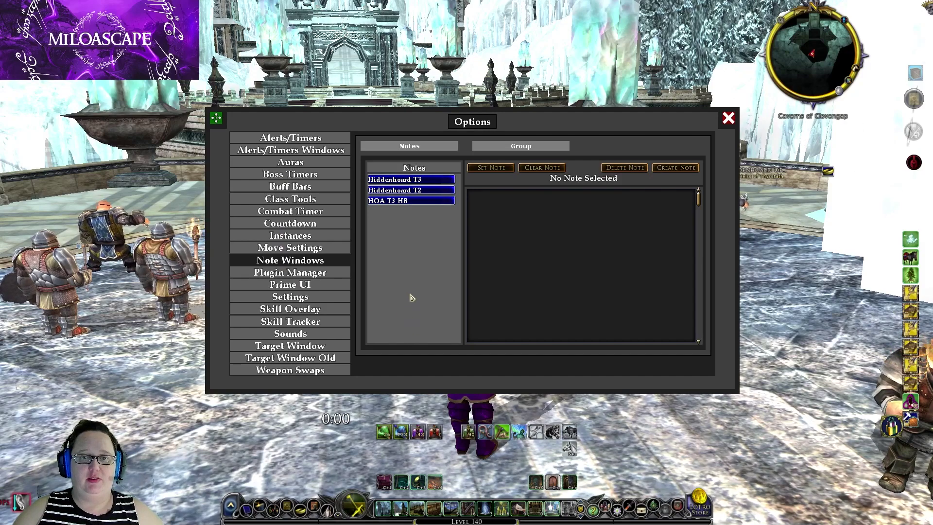
Look at the Hiddenhoard T2 and T3 notes, then settle on Hiddenhoard T2's text.
click(411, 192)
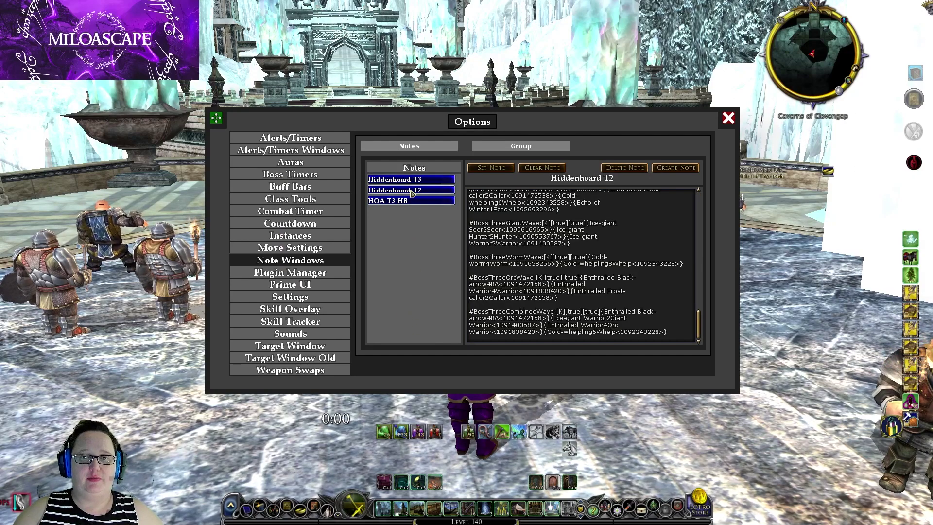
click(408, 180)
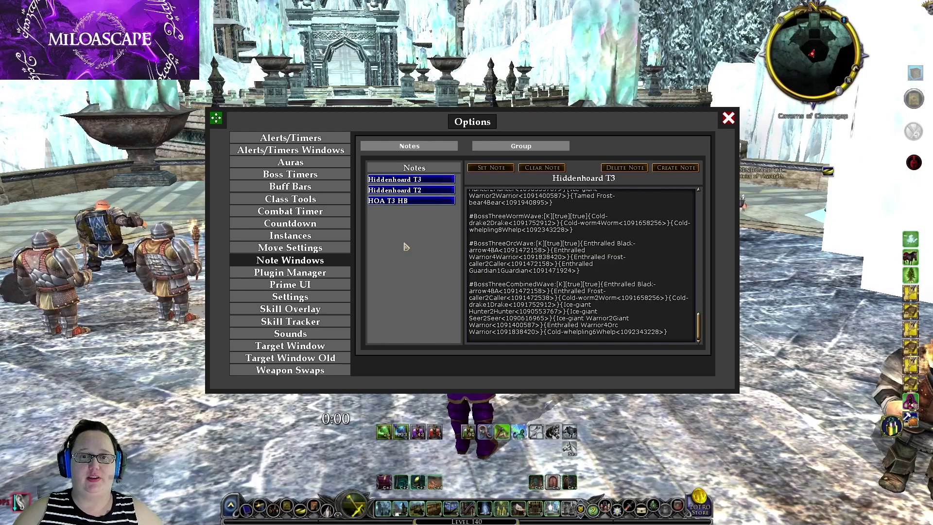
click(411, 190)
click(512, 219)
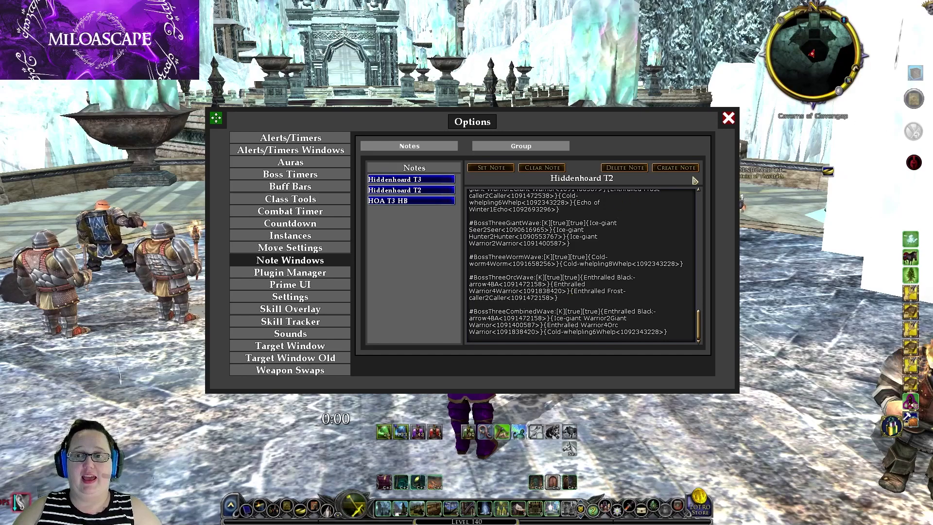
Create a new note named 'HOA Test'.
click(674, 170)
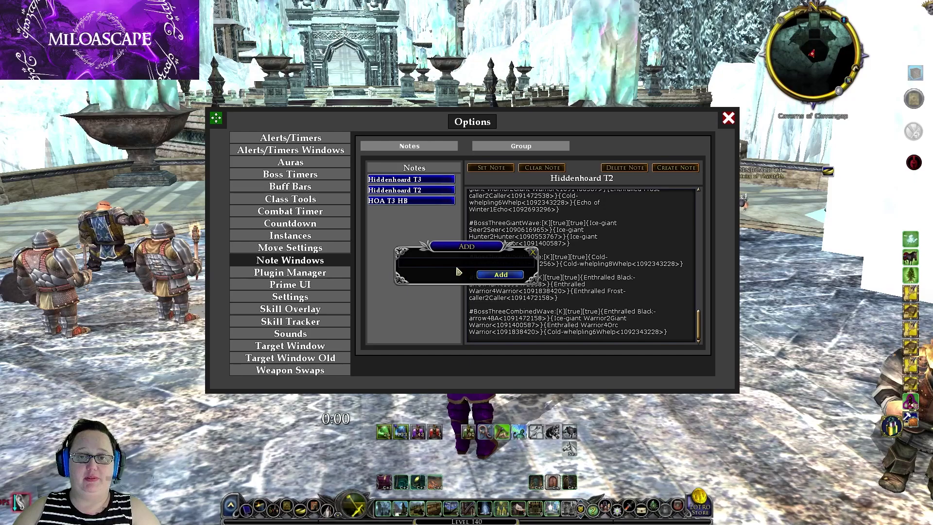
text(HOA )
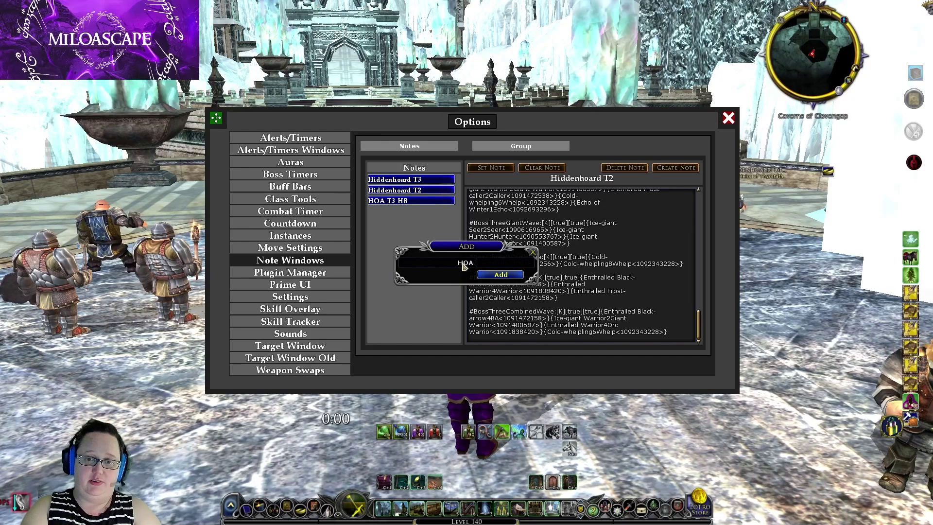
text(Test)
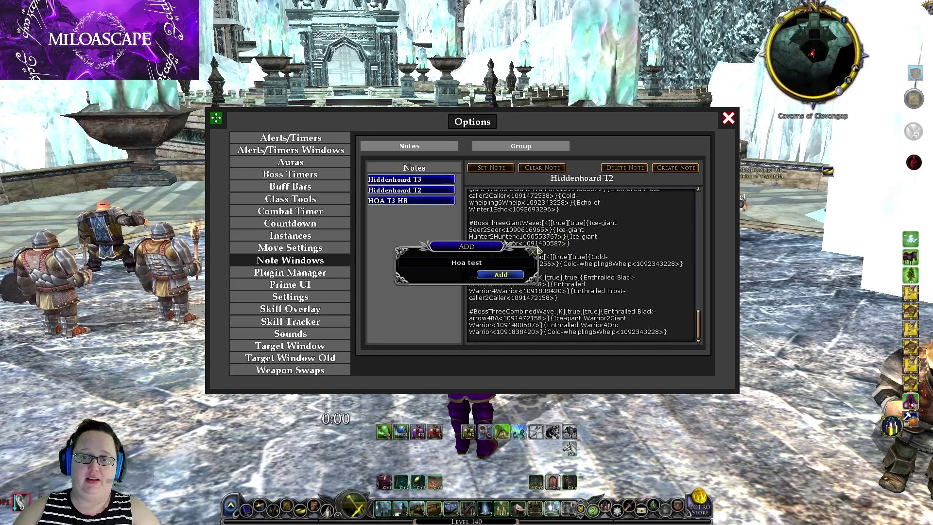
click(501, 275)
Copy all of the Hiddenhoard T2 text into the HOA Test note.
key(ctrl+a)
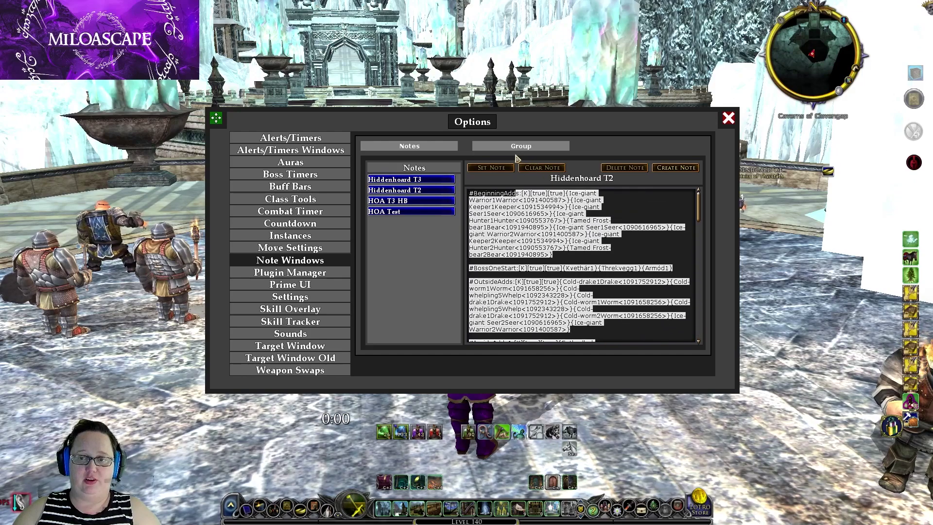
click(411, 211)
key(ctrl+v)
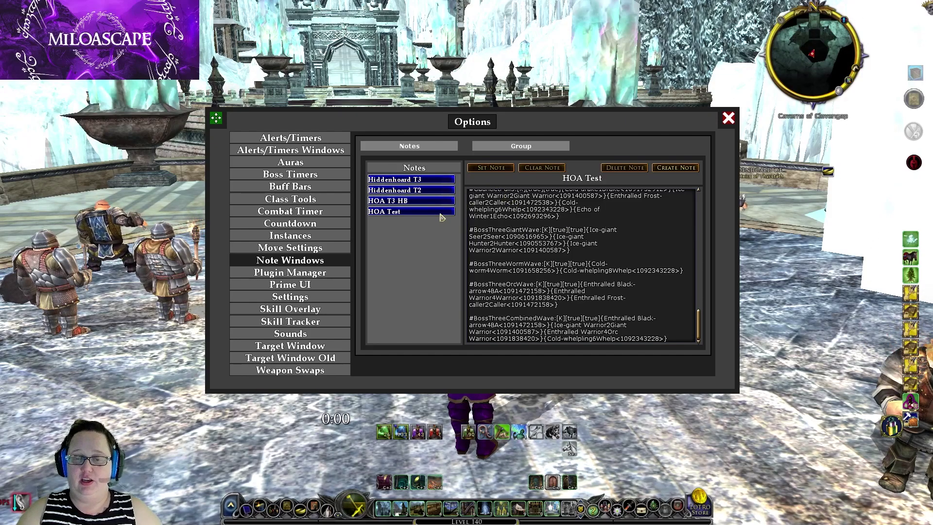
Reselect Hiddenhoard T2, then show the Prime UI page for Hiddenhoard UI.
click(405, 192)
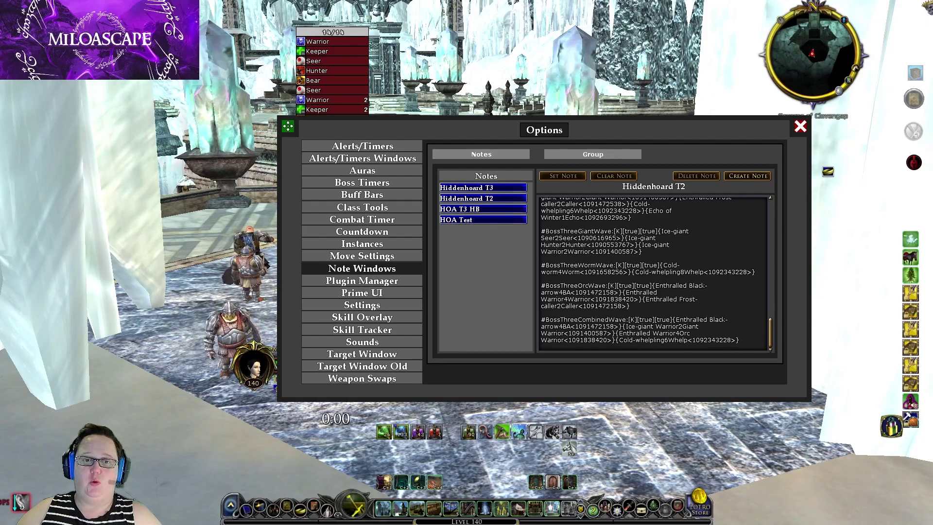
click(362, 293)
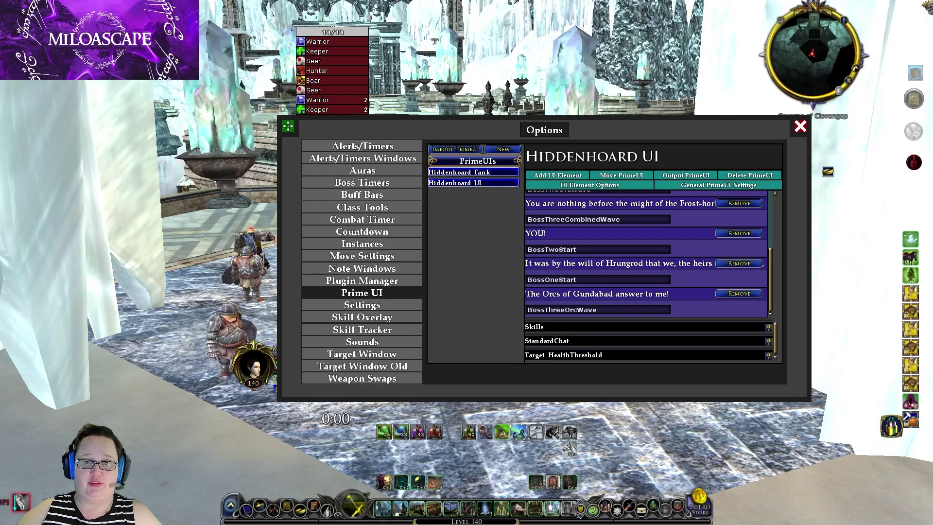
Add a Note Event element to the Hiddenhoard UI.
drag(288, 126, 183, 132)
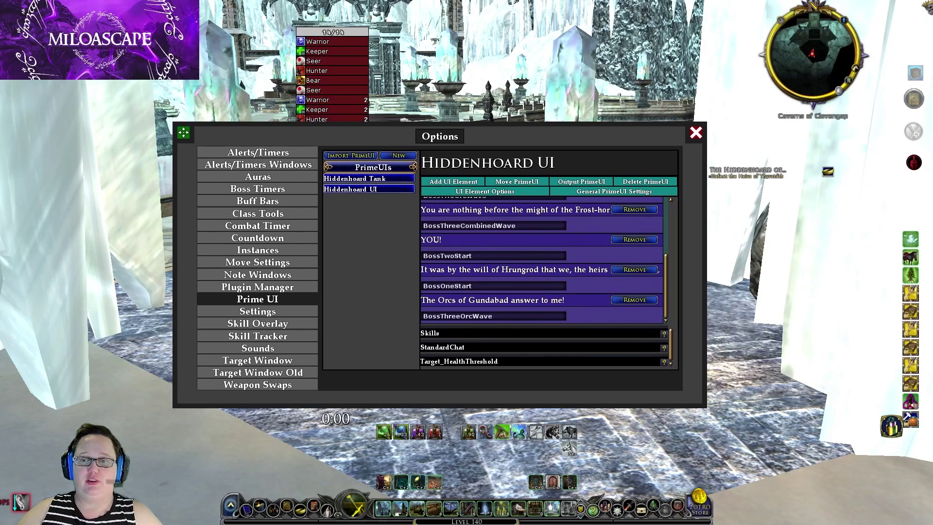
drag(670, 345, 670, 346)
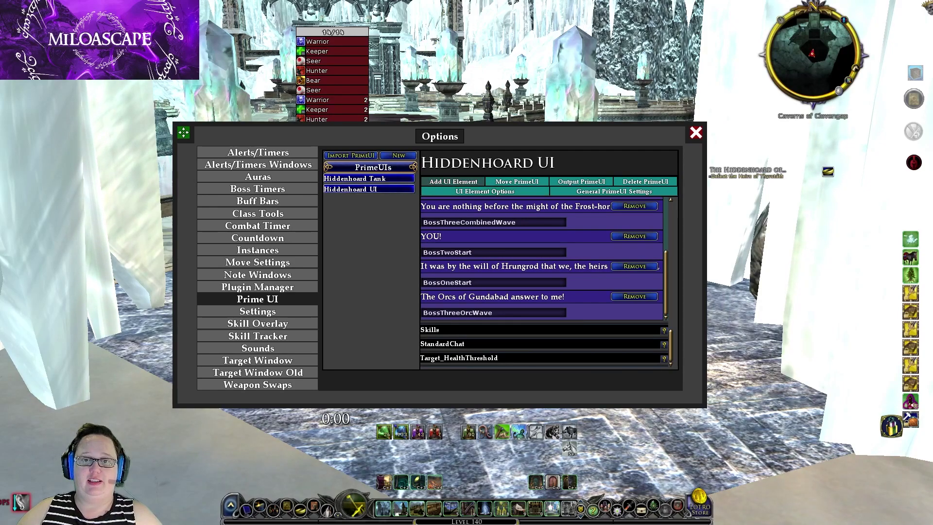
click(453, 181)
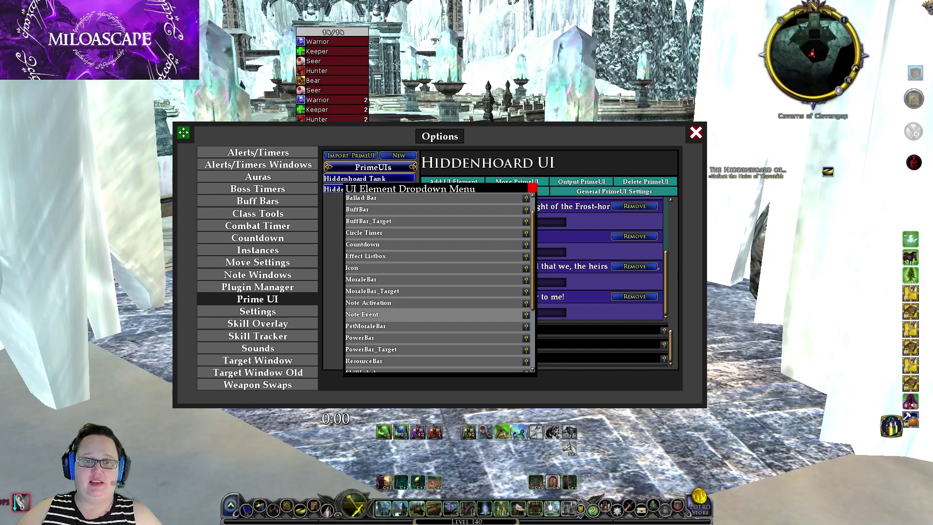
click(362, 314)
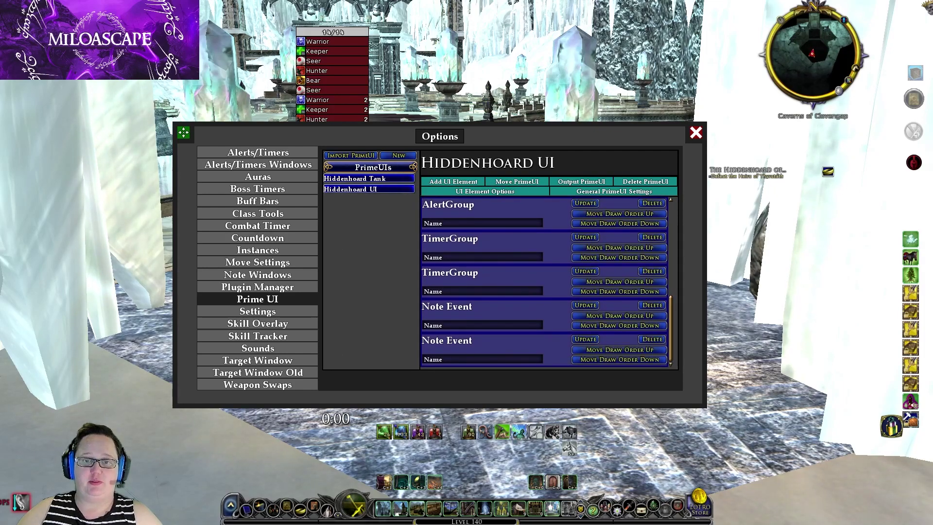
Scroll down to the Hiddenhoard UI's trigger types, through to PartyChat.
scroll(547, 282, down, 1)
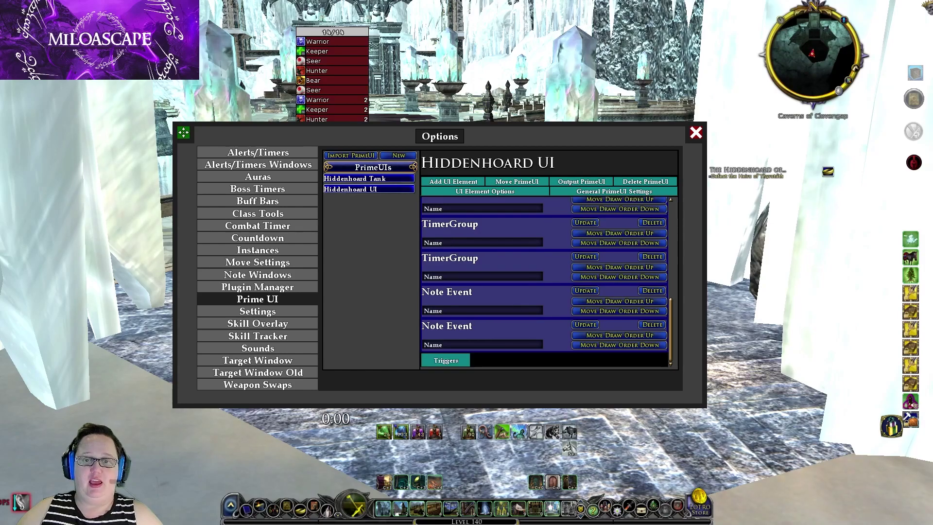
scroll(547, 282, down, 8)
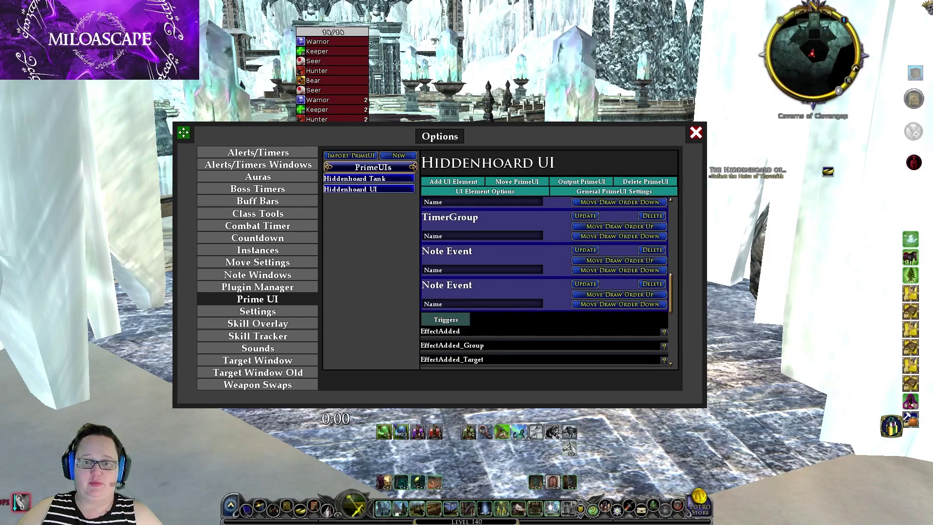
scroll(544, 282, down, 2)
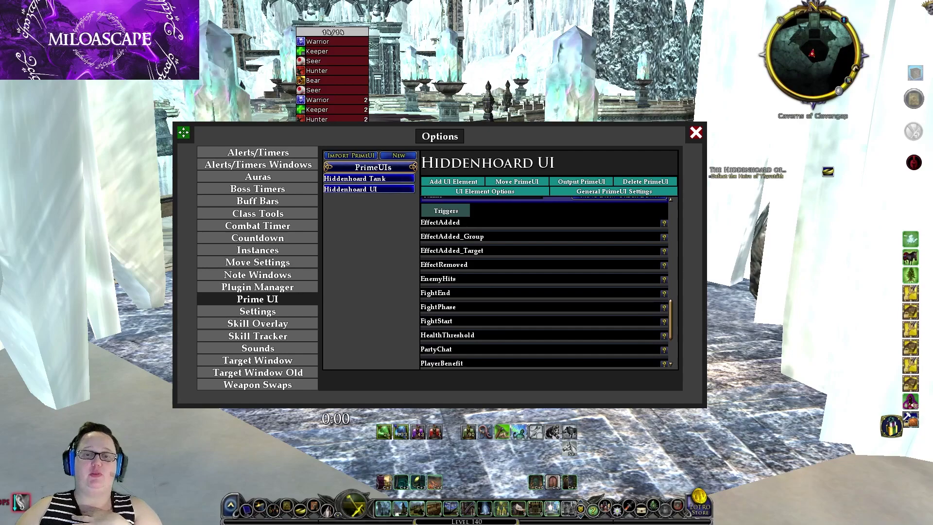
drag(184, 132, 205, 181)
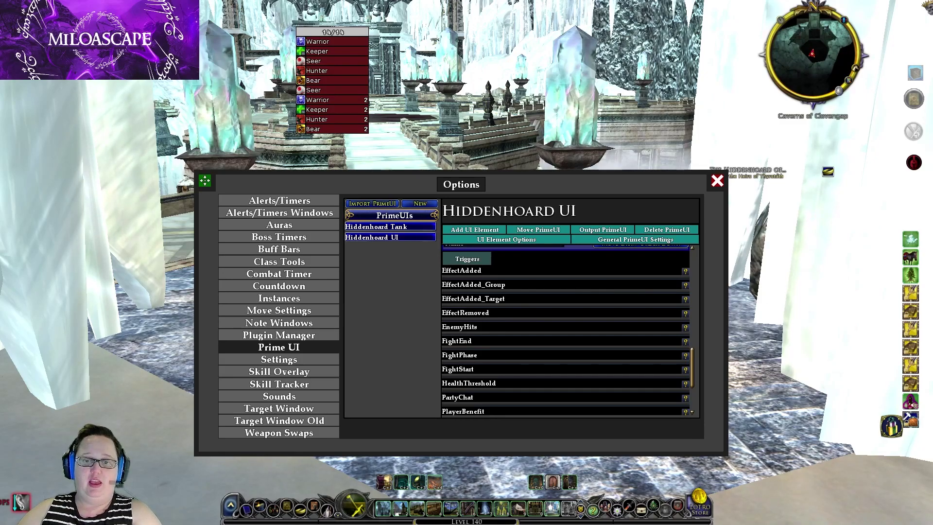
scroll(566, 331, down, 3)
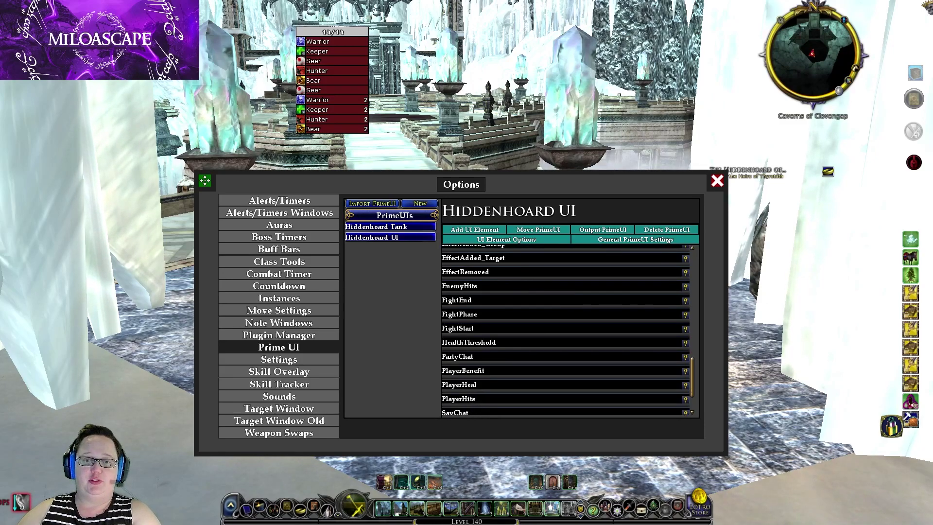
Expand the PartyChat trigger and enter BeginningAdds as its phrase and Note Event Trigger.
click(457, 357)
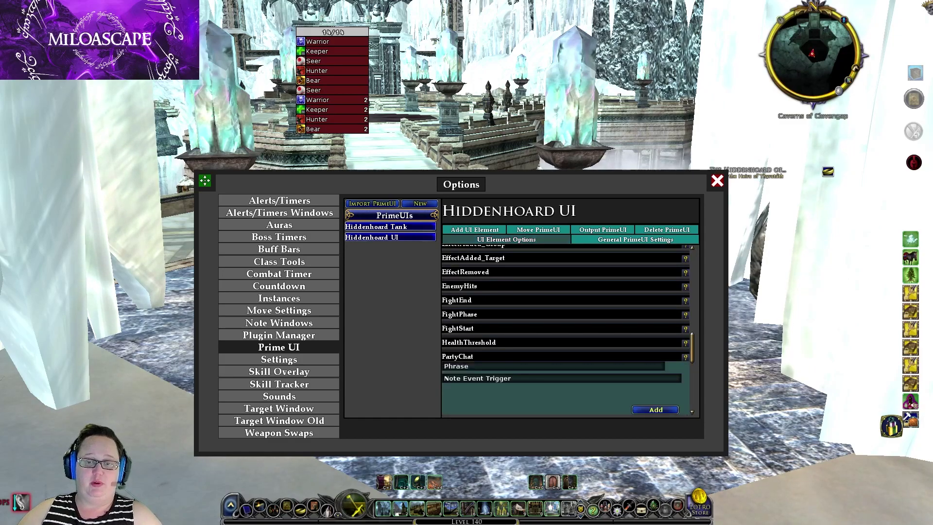
drag(205, 181, 242, 105)
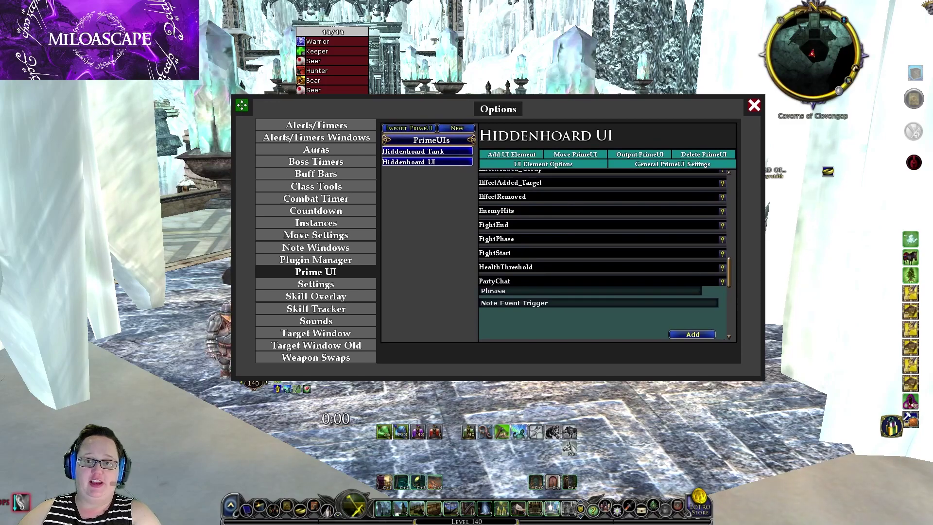
click(493, 290)
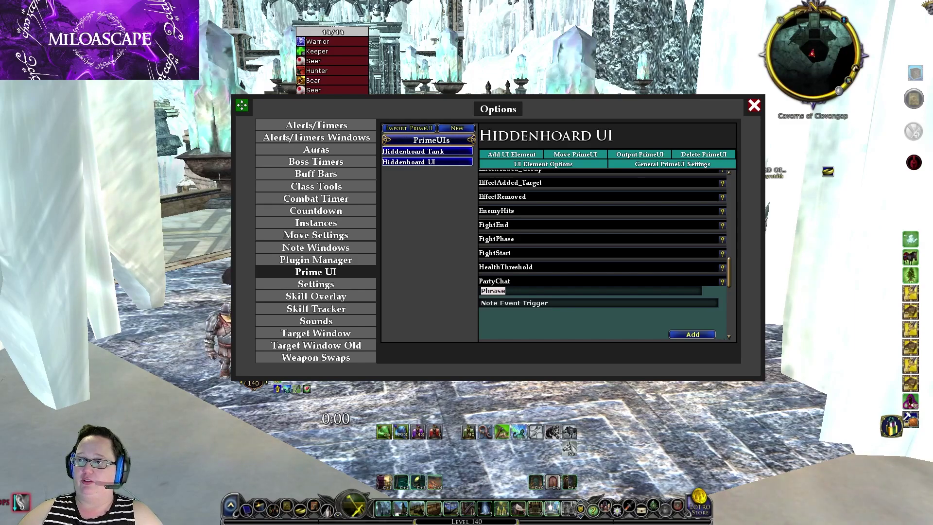
text(BeginningAdds)
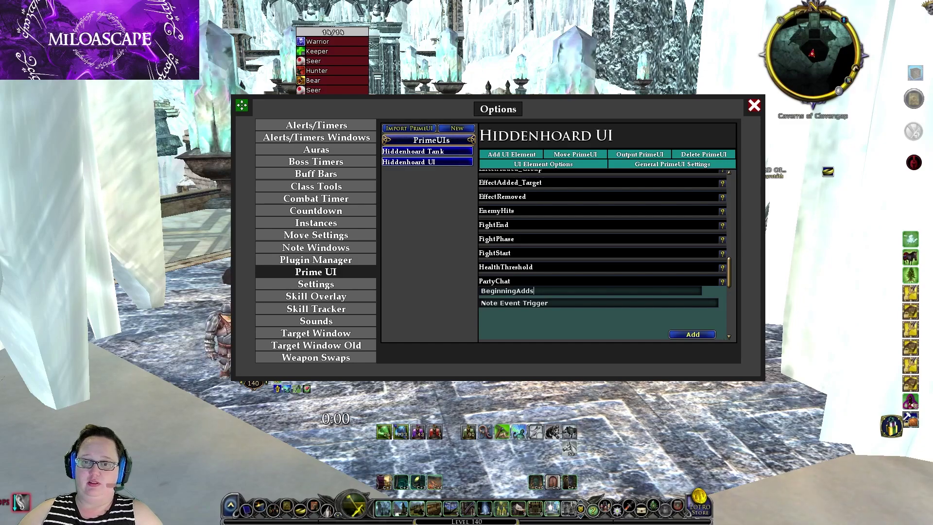
drag(549, 303, 480, 303)
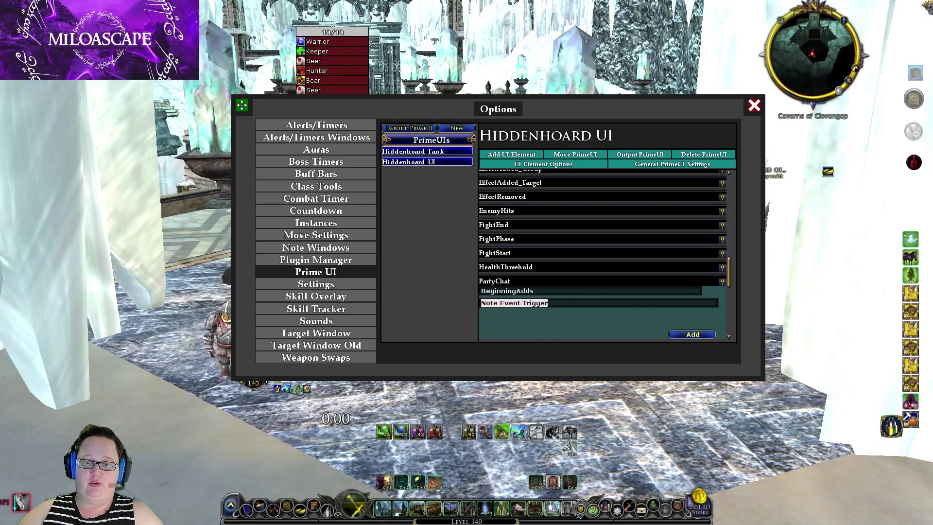
text(BeginningAdds)
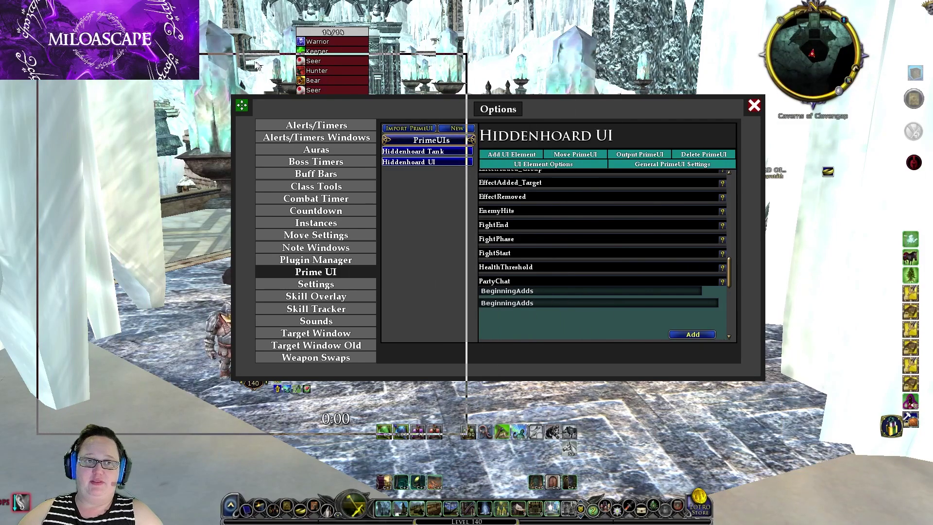
key(alt+Tab)
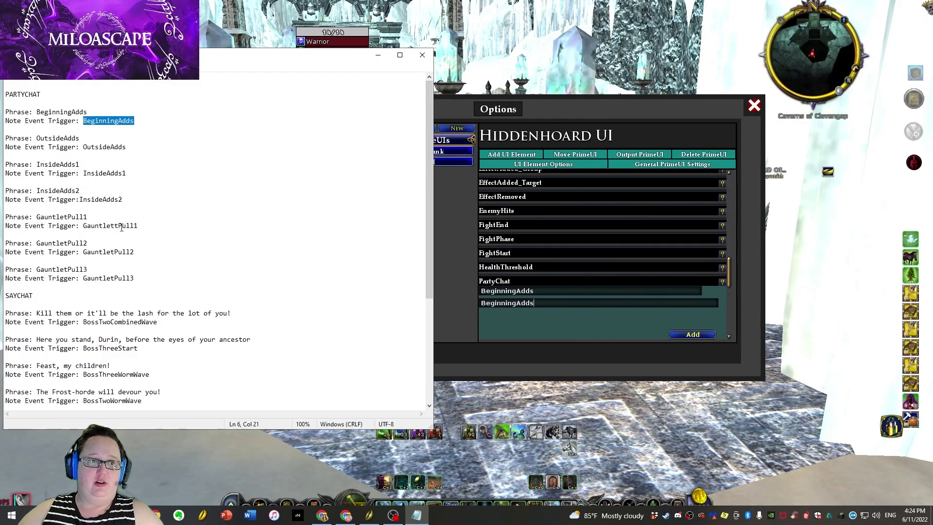
Deselect the Notepad text and drag the Notepad window onto the other monitor.
click(98, 130)
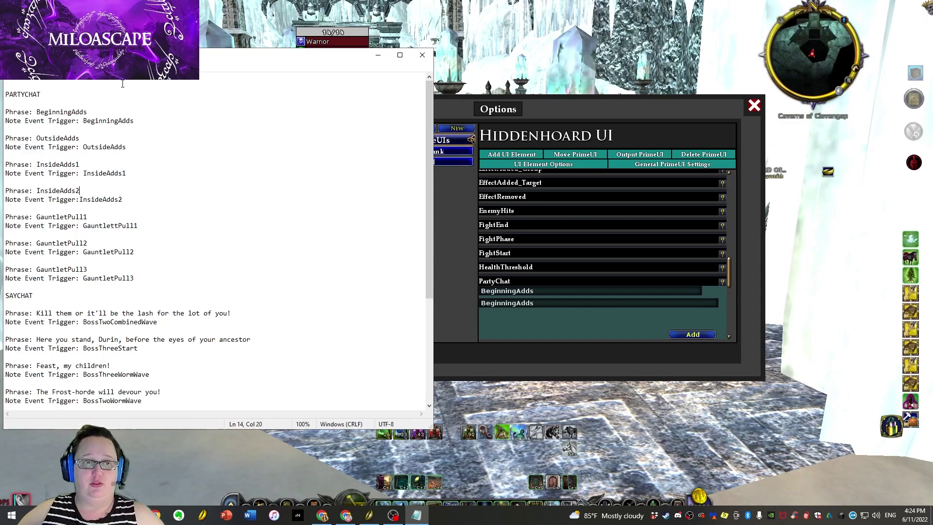
drag(137, 55, 932, 112)
Add the BeginningAdds PartyChat trigger and select its phrase text.
drag(729, 274, 729, 282)
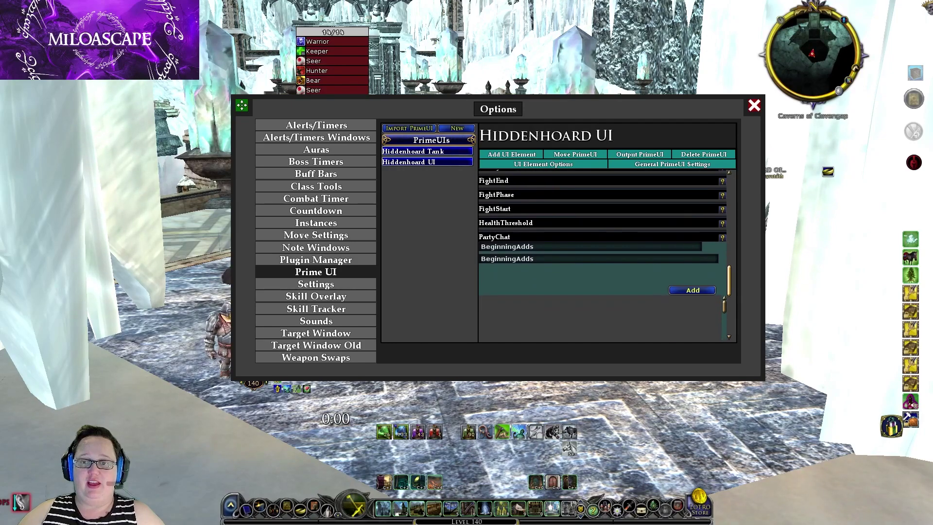
click(692, 290)
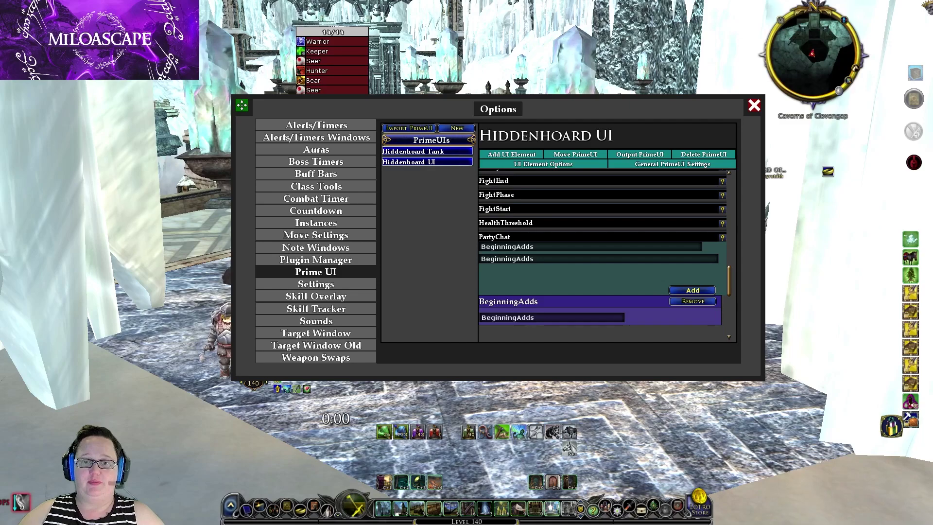
drag(539, 247, 486, 247)
key(ctrl+a)
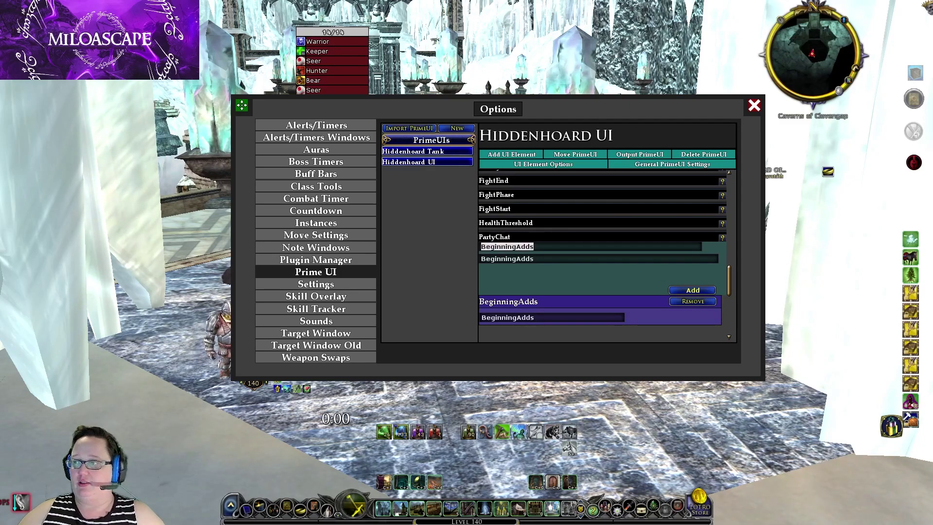
Copy OutsideAdds from Notepad into the trigger fields, add it, then return to Note Windows.
drag(932, 112, 55, 60)
drag(130, 62, 165, 63)
drag(105, 147, 55, 147)
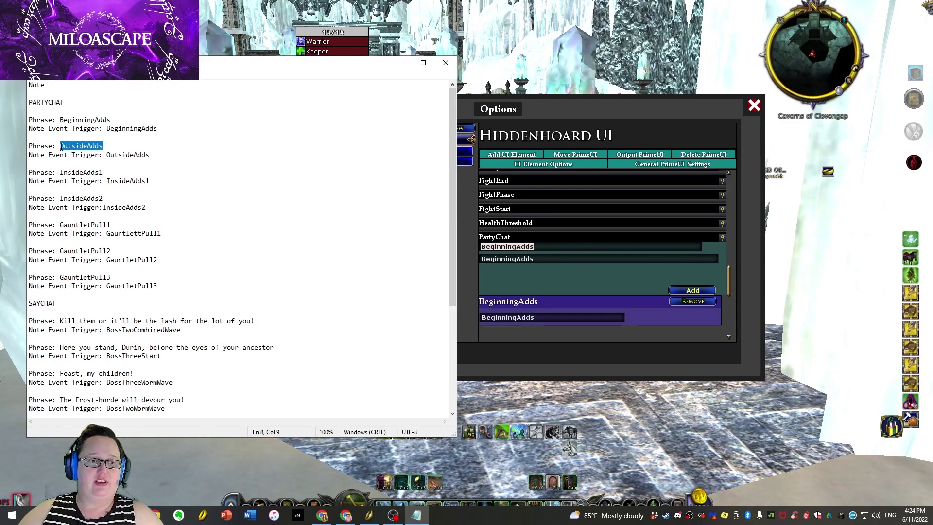
key(ctrl+c)
key(alt+Tab)
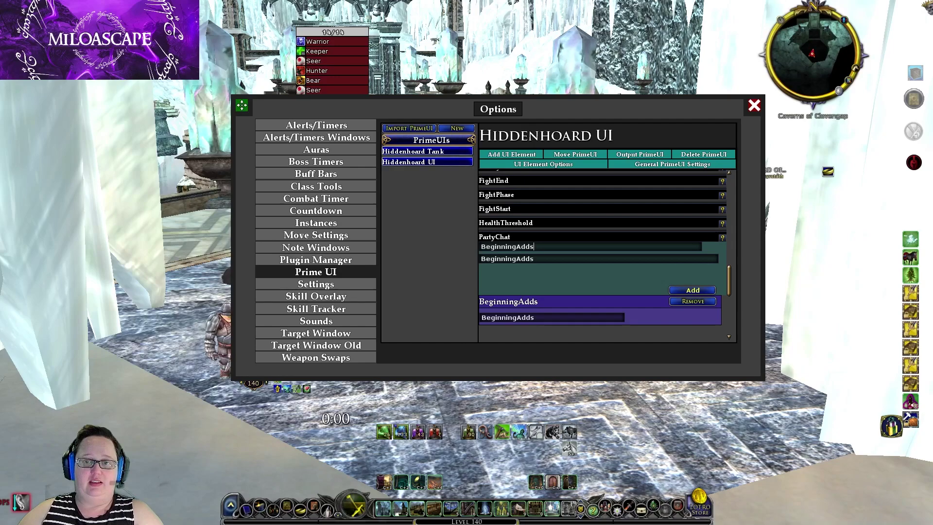
key(ctrl+v)
key(ctrl+v)
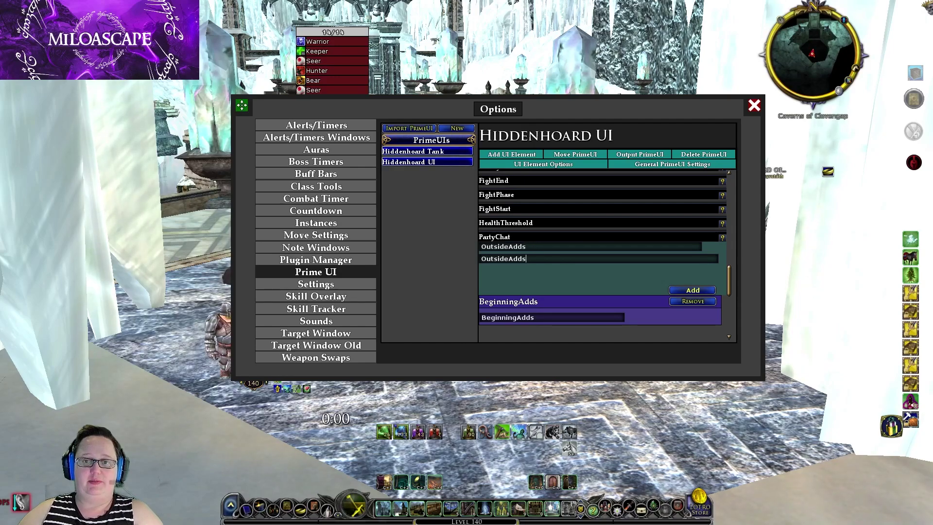
click(692, 290)
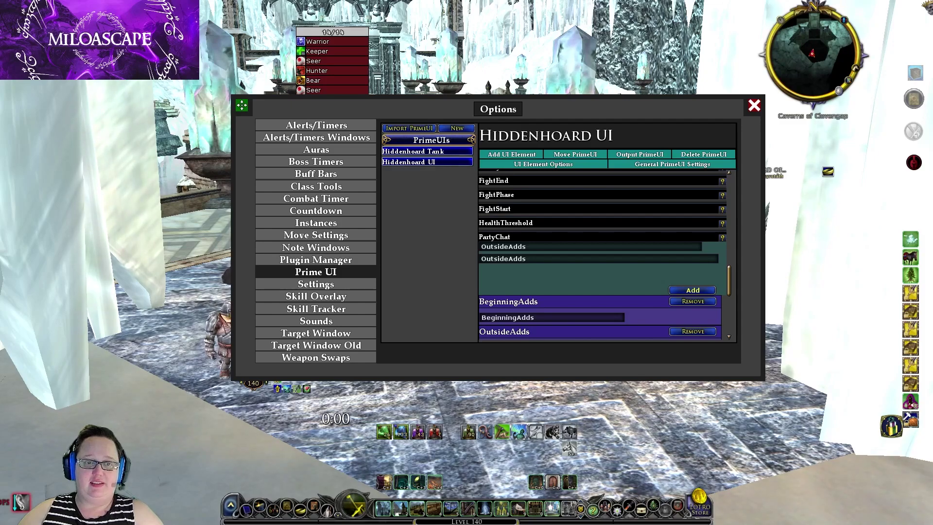
click(316, 248)
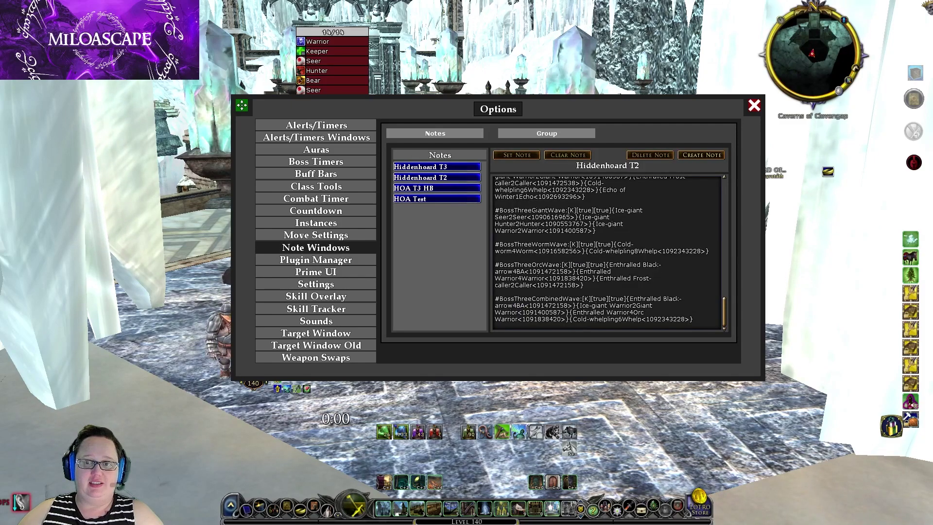
Find #BeginningAdds and #OutsideAdds at the top of Hiddenhoard T2, then reopen Prime UI.
scroll(607, 253, up, 2)
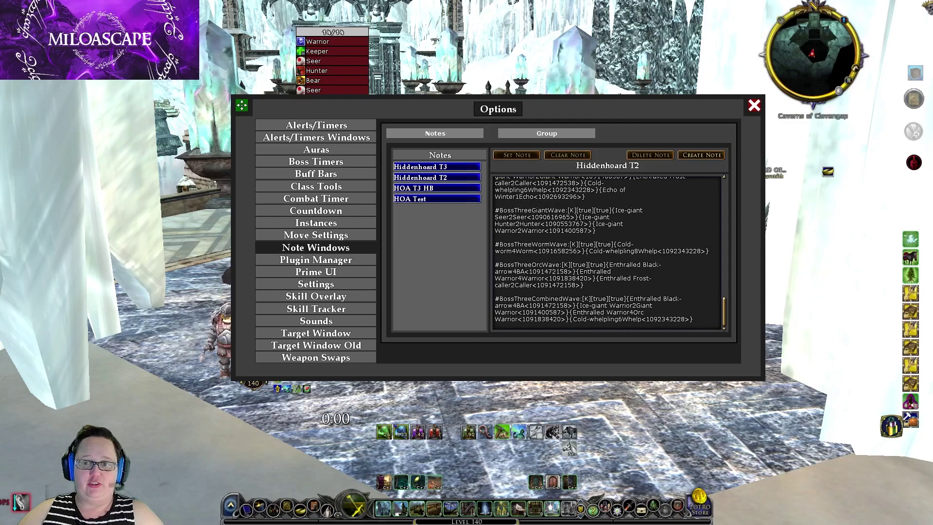
scroll(607, 253, up, 10)
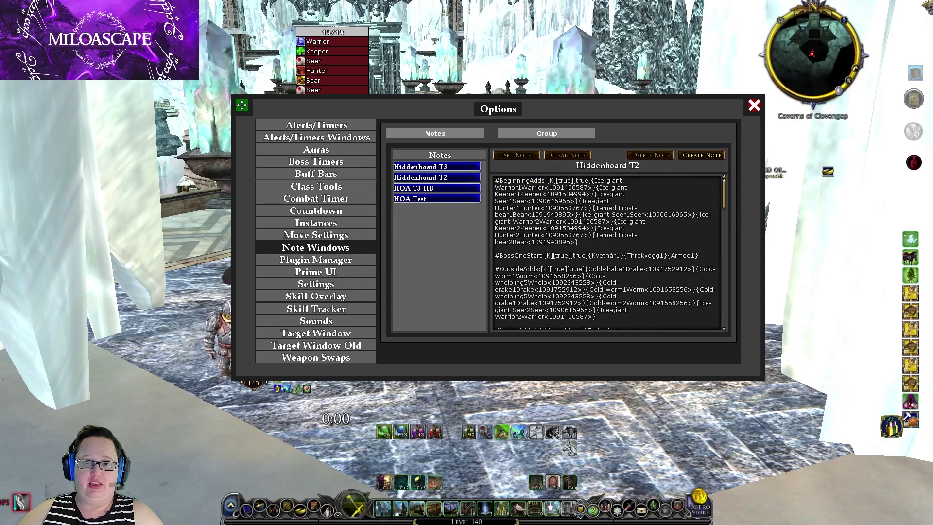
double_click(522, 181)
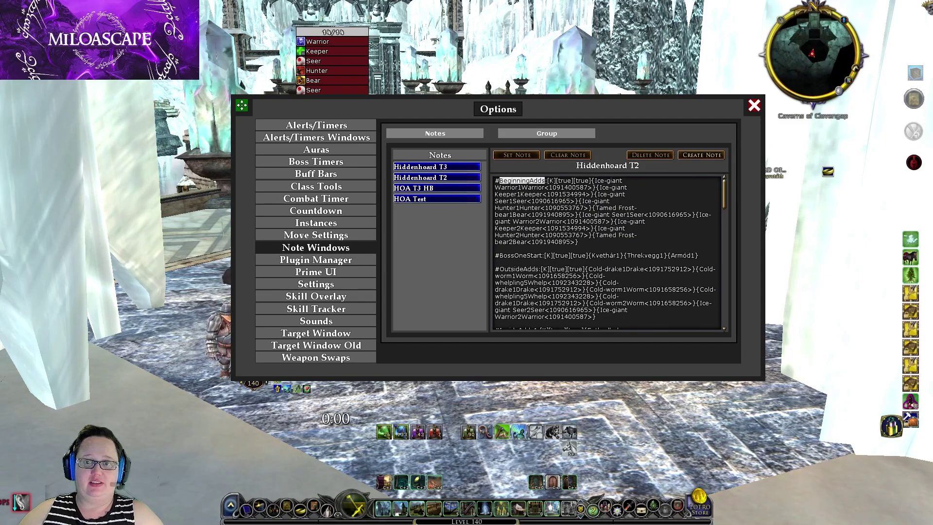
click(537, 268)
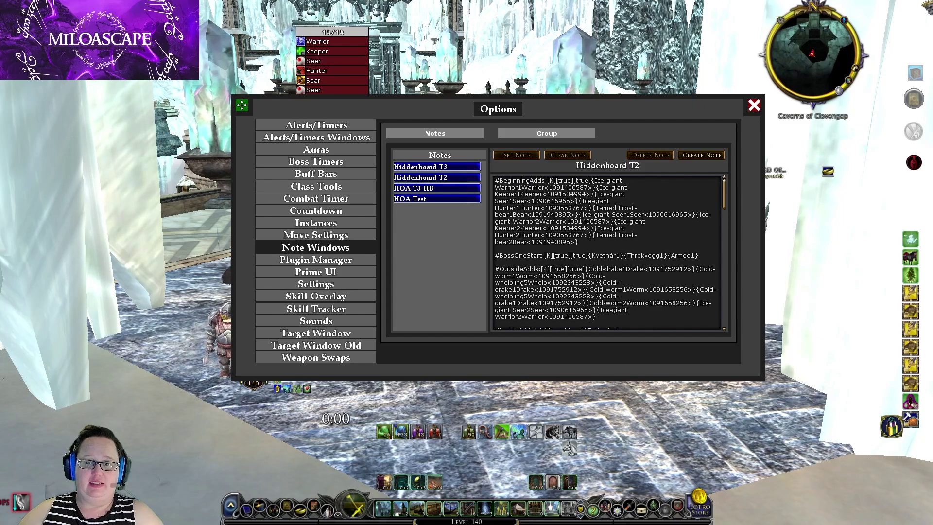
drag(538, 268, 499, 268)
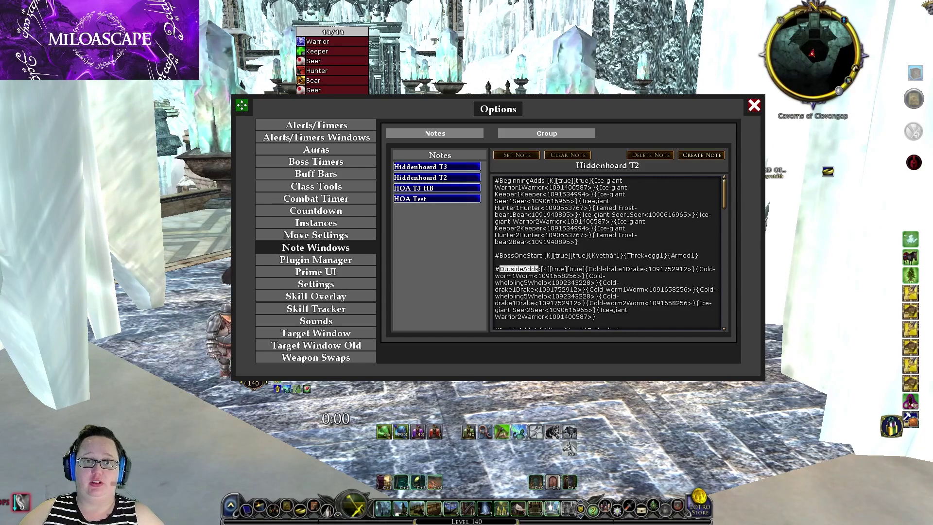
click(316, 272)
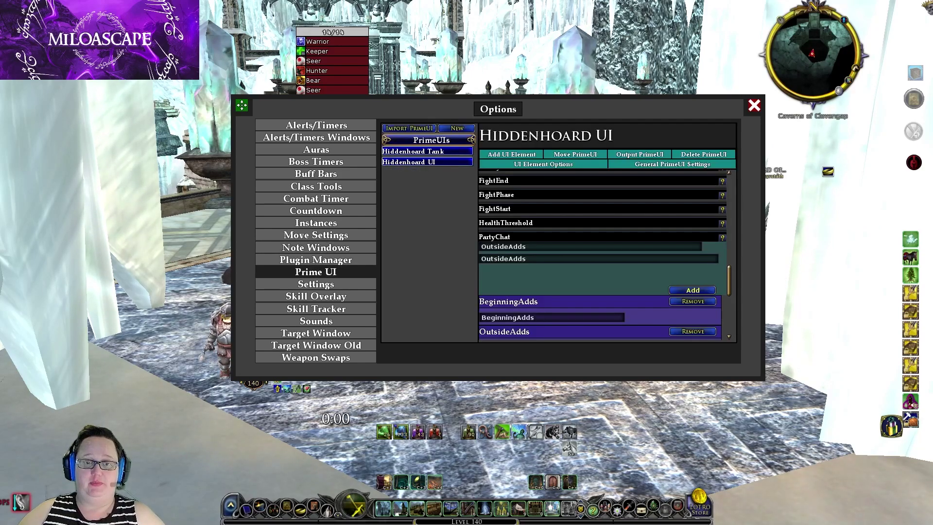